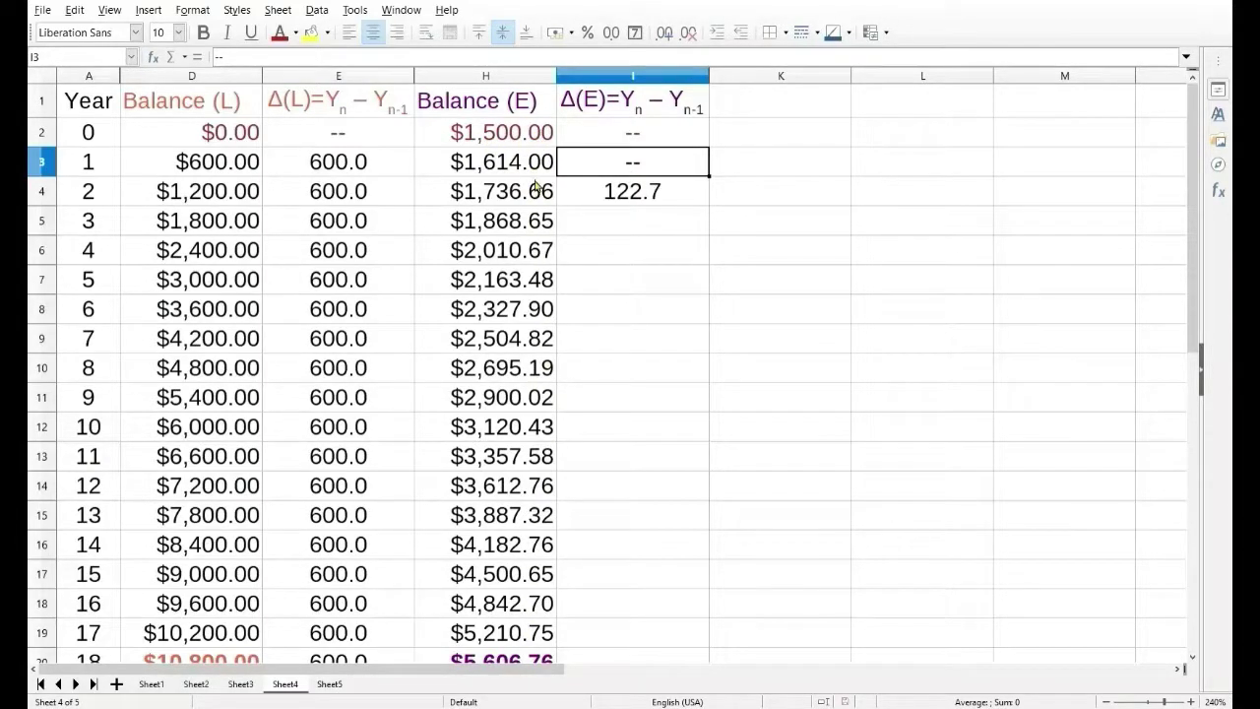
Fill the yearly difference formula in I4 down through I20 for the exponential balance.
{"action": "left_click", "coordinate": [665, 198]}
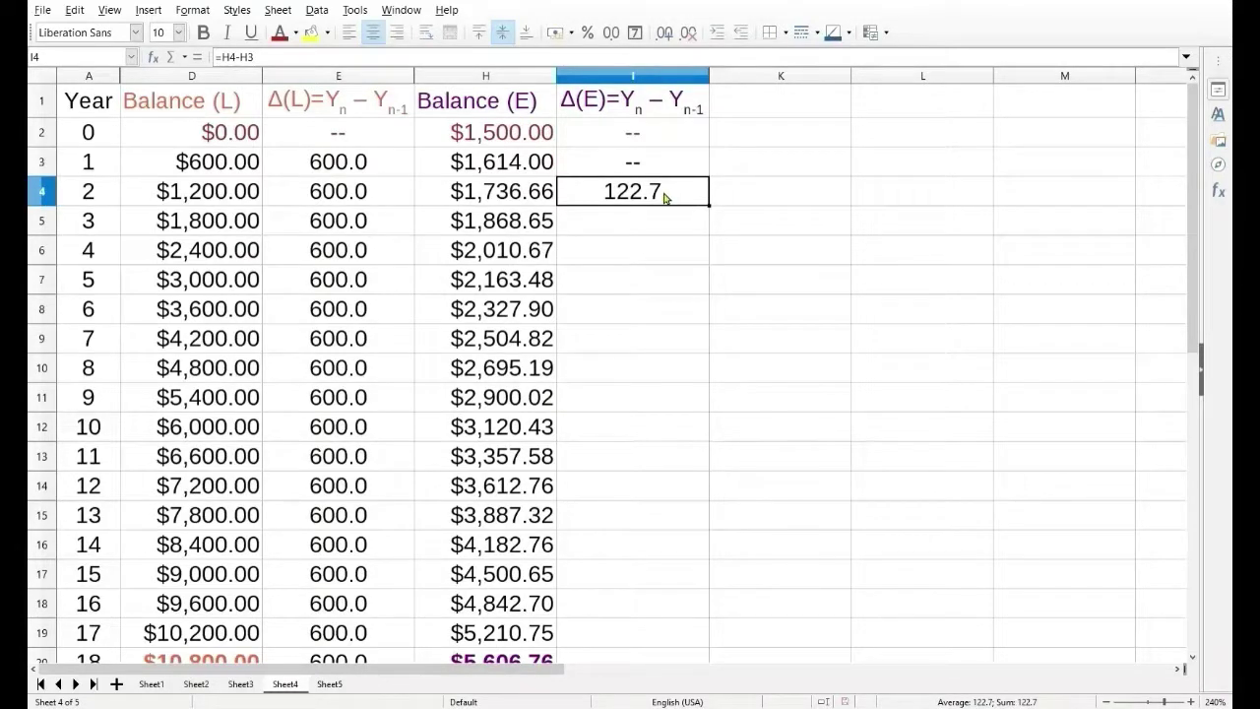
{"action": "key", "text": "shift+Down"}
{"action": "key", "text": "shift+Down"}
{"action": "key", "text": "shift+Down"}
{"action": "key", "text": "shift+Down"}
{"action": "key", "text": "shift+Down"}
{"action": "key", "text": "shift+Down"}
{"action": "key", "text": "shift+Down"}
{"action": "key", "text": "shift+Down"}
{"action": "key", "text": "shift+Down"}
{"action": "key", "text": "shift+Down"}
{"action": "key", "text": "shift+Down"}
{"action": "key", "text": "shift+Down"}
{"action": "key", "text": "shift+Down"}
{"action": "key", "text": "shift+Down"}
{"action": "key", "text": "shift+Down"}
{"action": "key", "text": "shift+Down"}
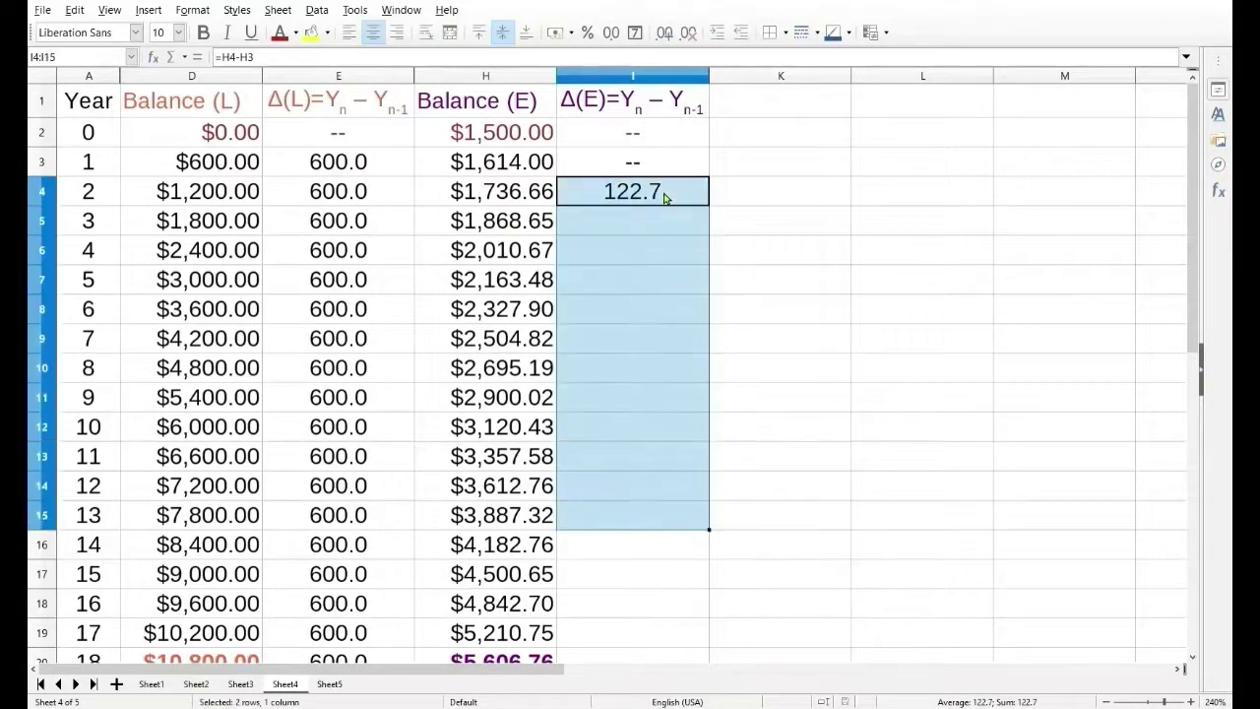
{"action": "key", "text": "ctrl+d"}
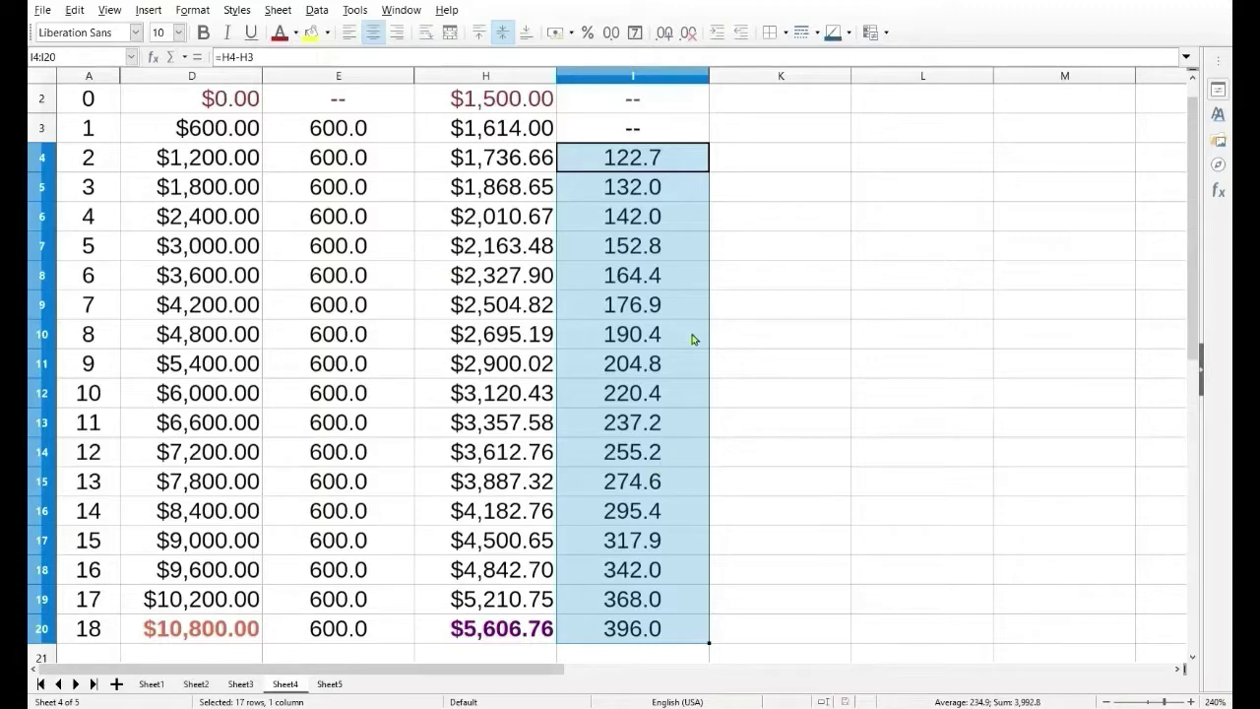
Enter the formula =H4/H3 in J4 to compute the ratio of the year 2 balance to the year 1 balance.
{"action": "scroll", "coordinate": [762, 321], "scroll_direction": "up", "scroll_amount": 1}
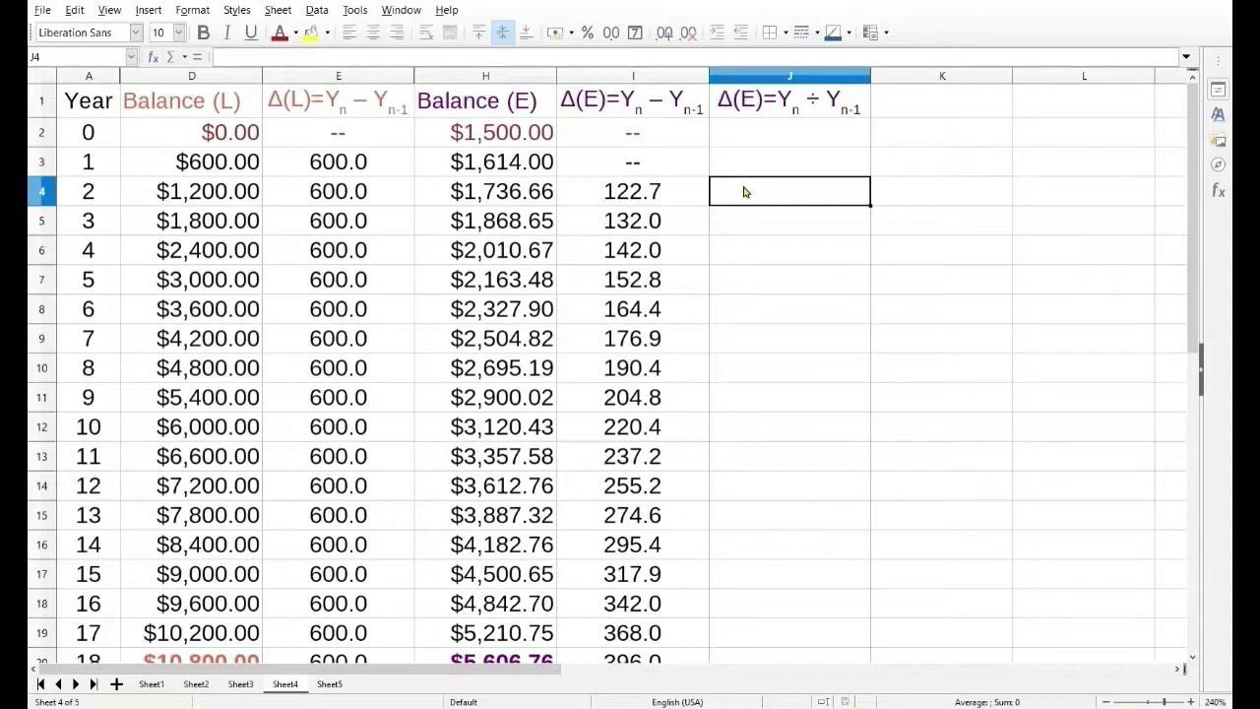
{"action": "double_click", "coordinate": [744, 192]}
{"action": "type", "text": "="}
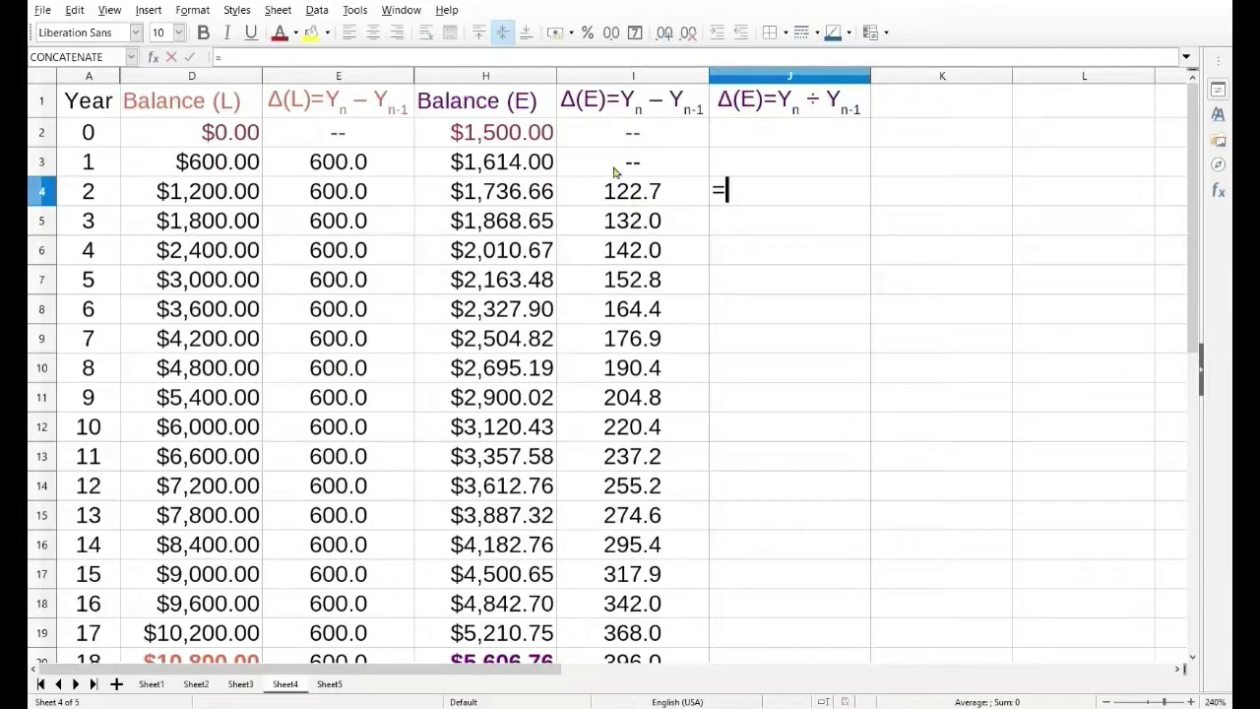
{"action": "left_click", "coordinate": [519, 192]}
{"action": "type", "text": "/"}
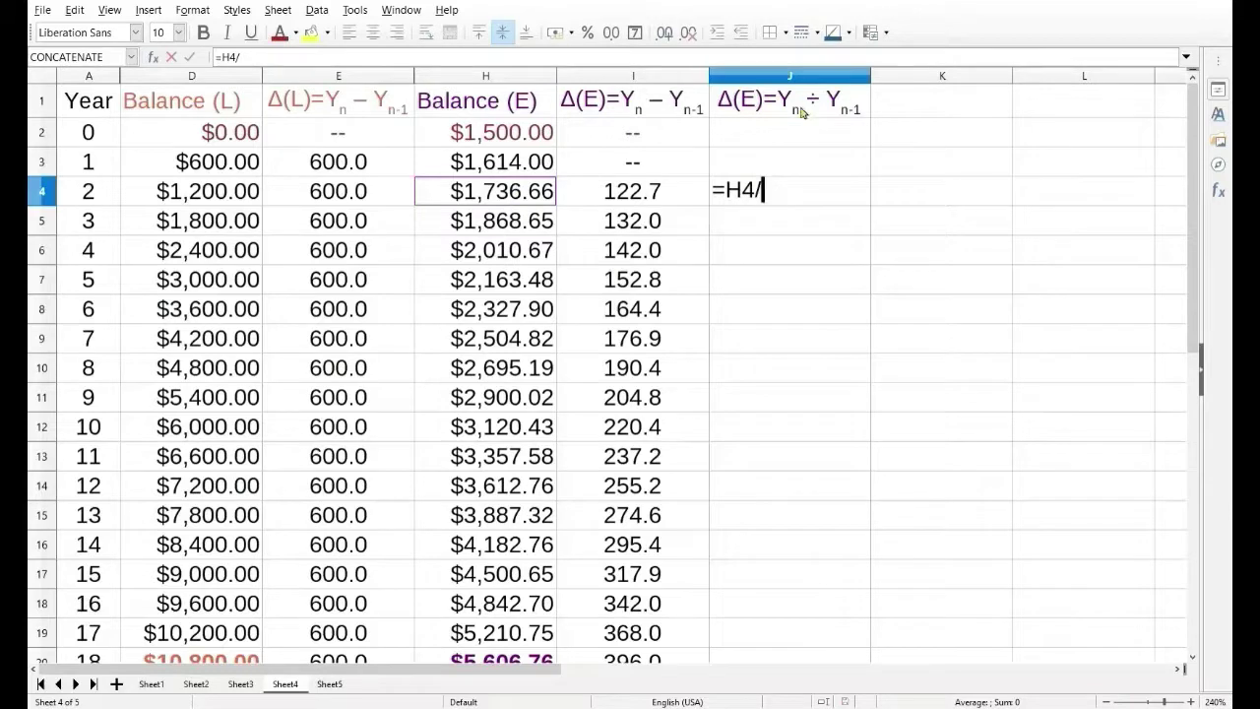
{"action": "left_click", "coordinate": [538, 163]}
{"action": "key", "text": "Return"}
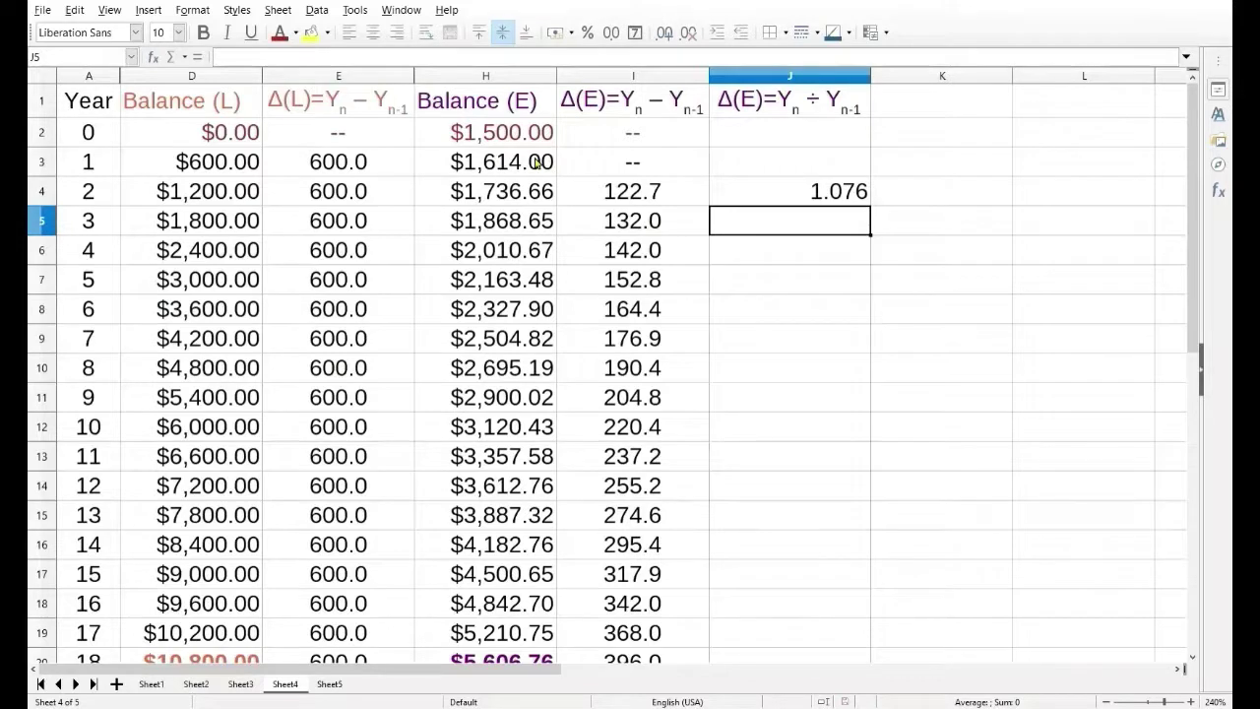
Fill the ratio formula in J4 down through J20 for the remaining years.
{"action": "key", "text": "Up"}
{"action": "key", "text": "shift+Down"}
{"action": "key", "text": "shift+Down"}
{"action": "key", "text": "shift+Down"}
{"action": "key", "text": "shift+Down"}
{"action": "key", "text": "shift+Down"}
{"action": "key", "text": "shift+Down"}
{"action": "key", "text": "shift+Down"}
{"action": "key", "text": "shift+Down"}
{"action": "key", "text": "shift+Down"}
{"action": "key", "text": "shift+Down"}
{"action": "key", "text": "shift+Down"}
{"action": "key", "text": "shift+Down"}
{"action": "key", "text": "shift+Down"}
{"action": "key", "text": "shift+Down"}
{"action": "key", "text": "shift+Down"}
{"action": "key", "text": "shift+Down"}
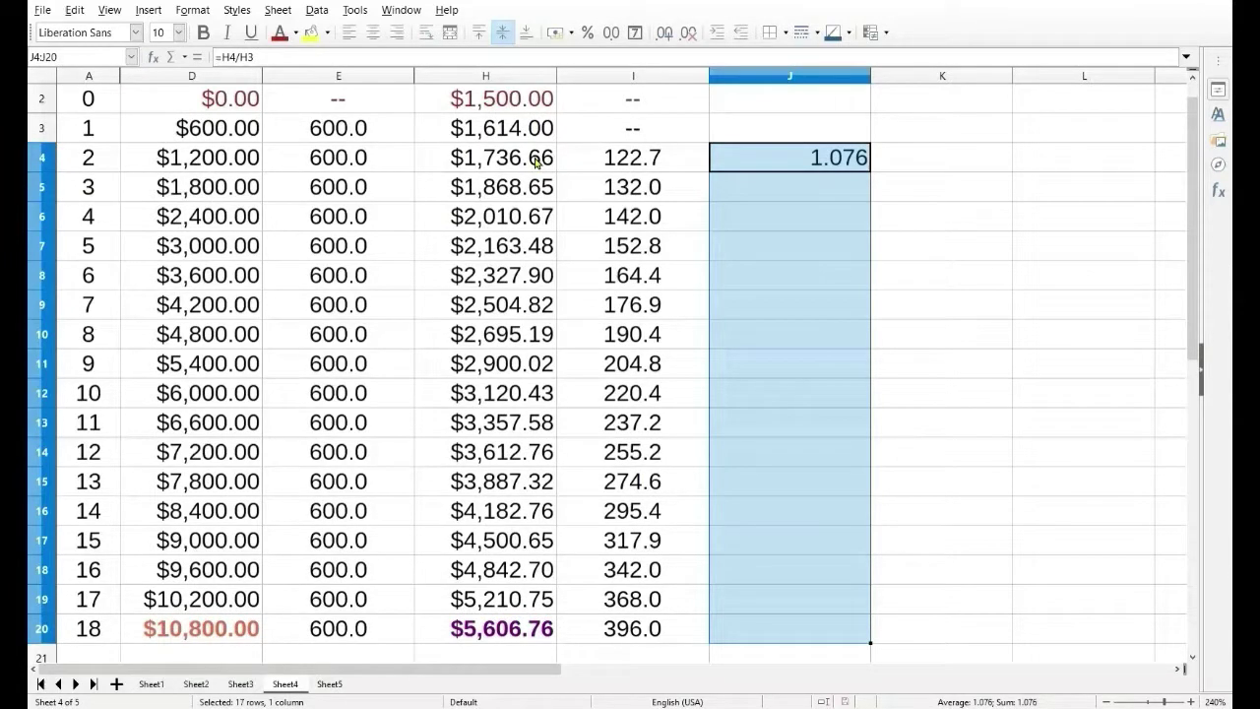
{"action": "key", "text": "ctrl+d"}
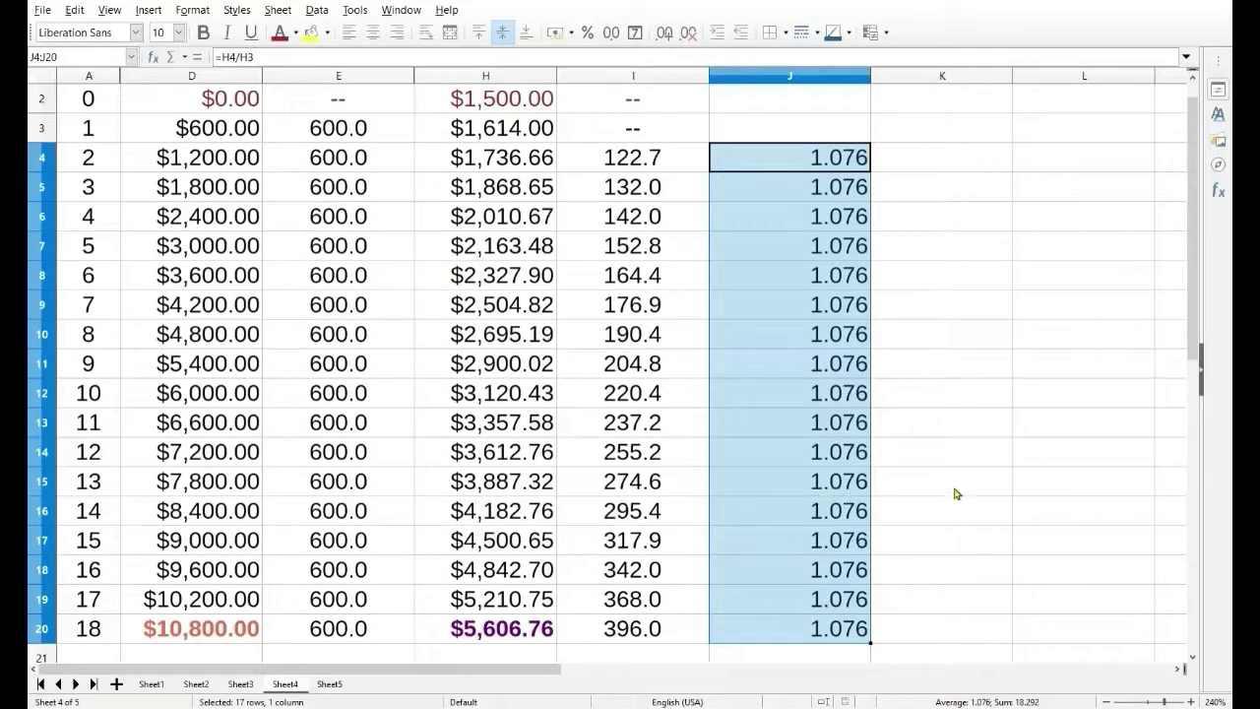
{"action": "scroll", "coordinate": [953, 493], "scroll_direction": "up", "scroll_amount": 1}
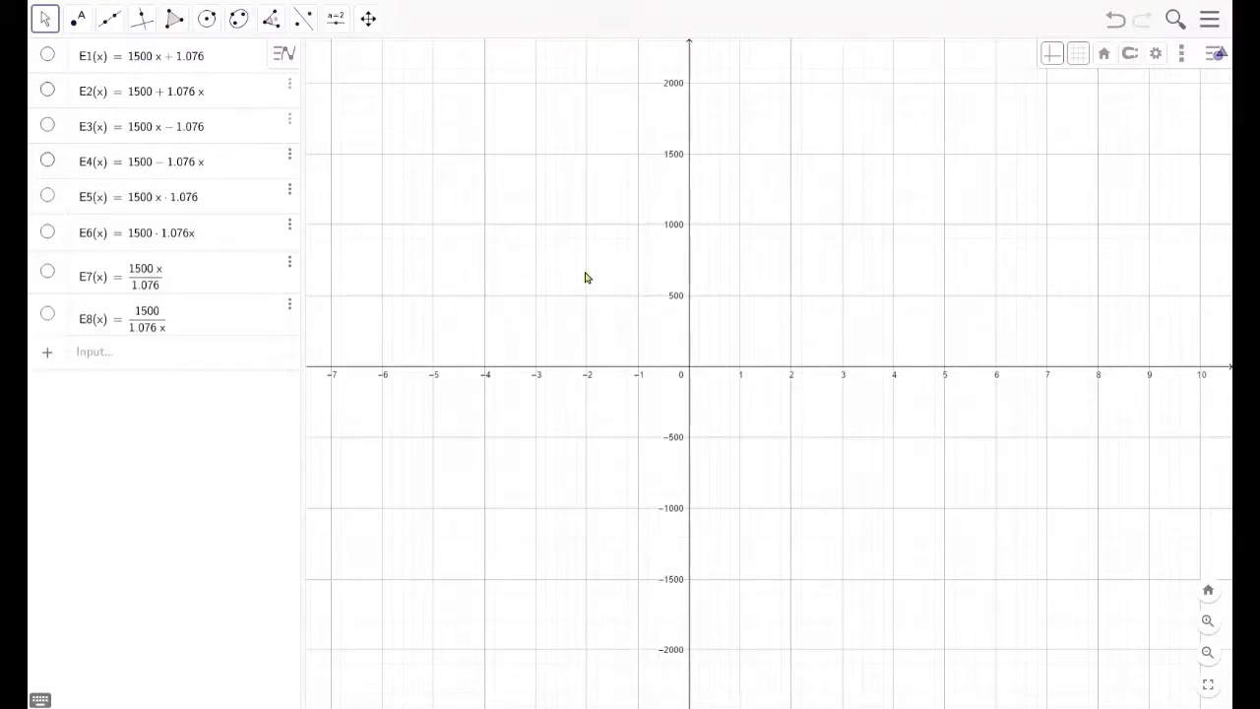
In GeoGebra, show the graphs of all eight candidate functions, E1(x) through E8(x).
{"action": "left_click", "coordinate": [48, 54]}
{"action": "left_click", "coordinate": [47, 89]}
{"action": "left_click", "coordinate": [47, 125]}
{"action": "left_click", "coordinate": [47, 159]}
{"action": "left_click", "coordinate": [47, 195]}
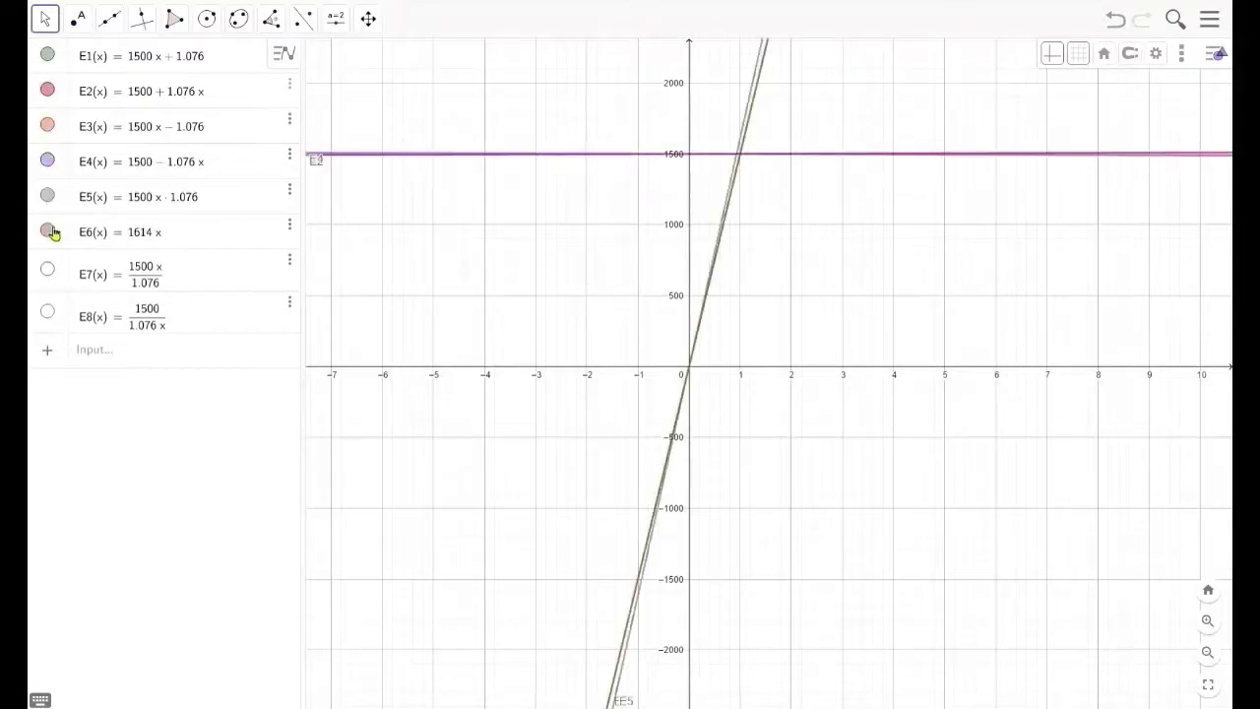
{"action": "left_click", "coordinate": [47, 231]}
{"action": "left_click", "coordinate": [47, 269]}
{"action": "left_click", "coordinate": [47, 311]}
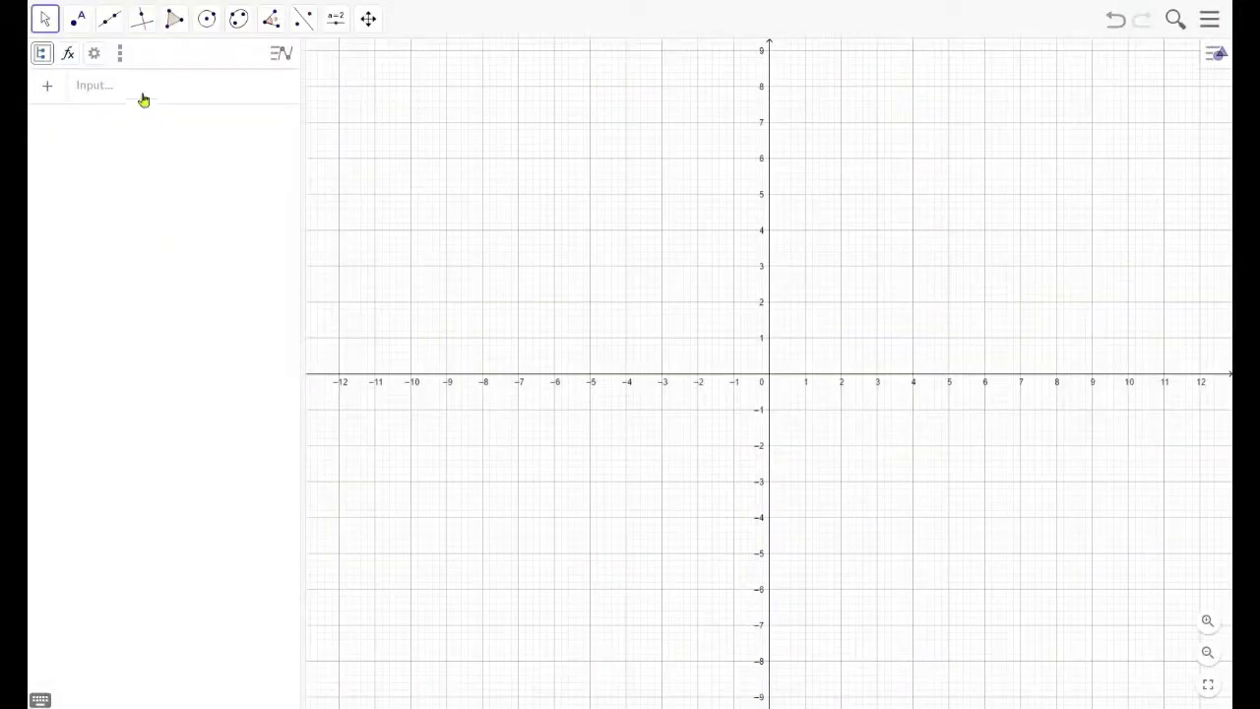
Define the exponential function E(x) = 1500 · 1.076^x in the blank graphing file.
{"action": "left_click", "coordinate": [143, 99]}
{"action": "type", "text": "E(x)"}
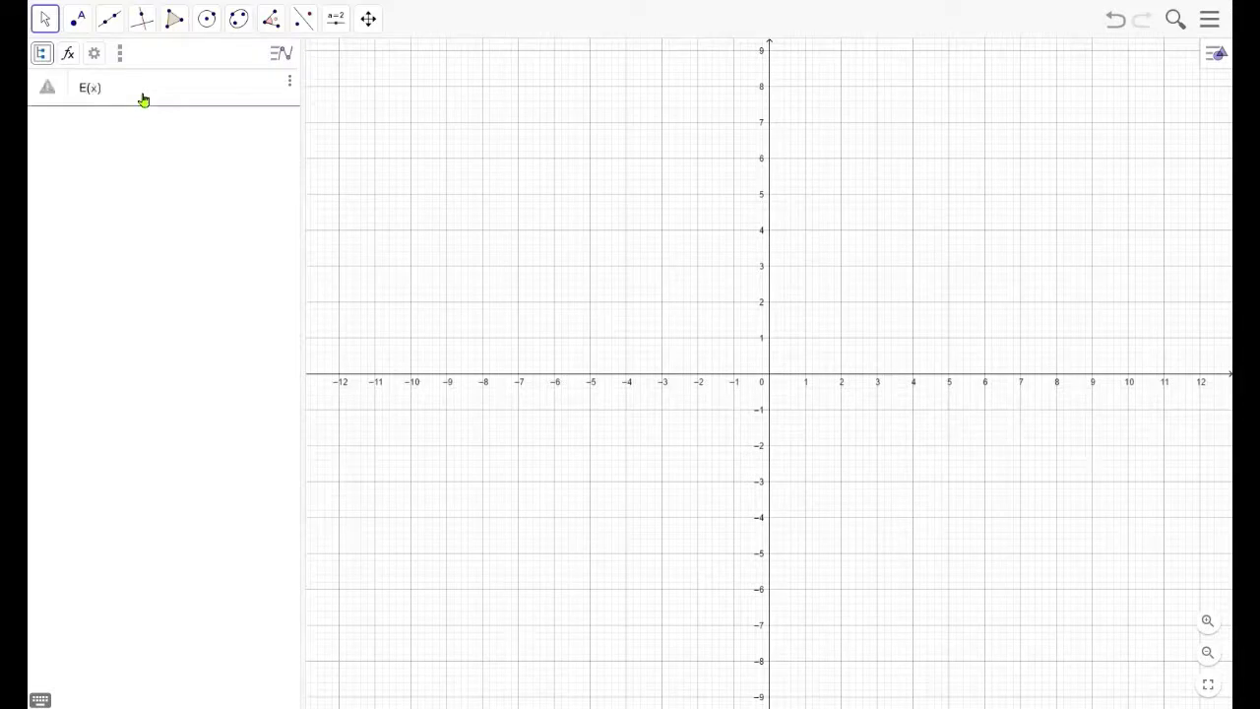
{"action": "type", "text": "=1500 ·*1.076^x"}
{"action": "key", "text": "Return"}
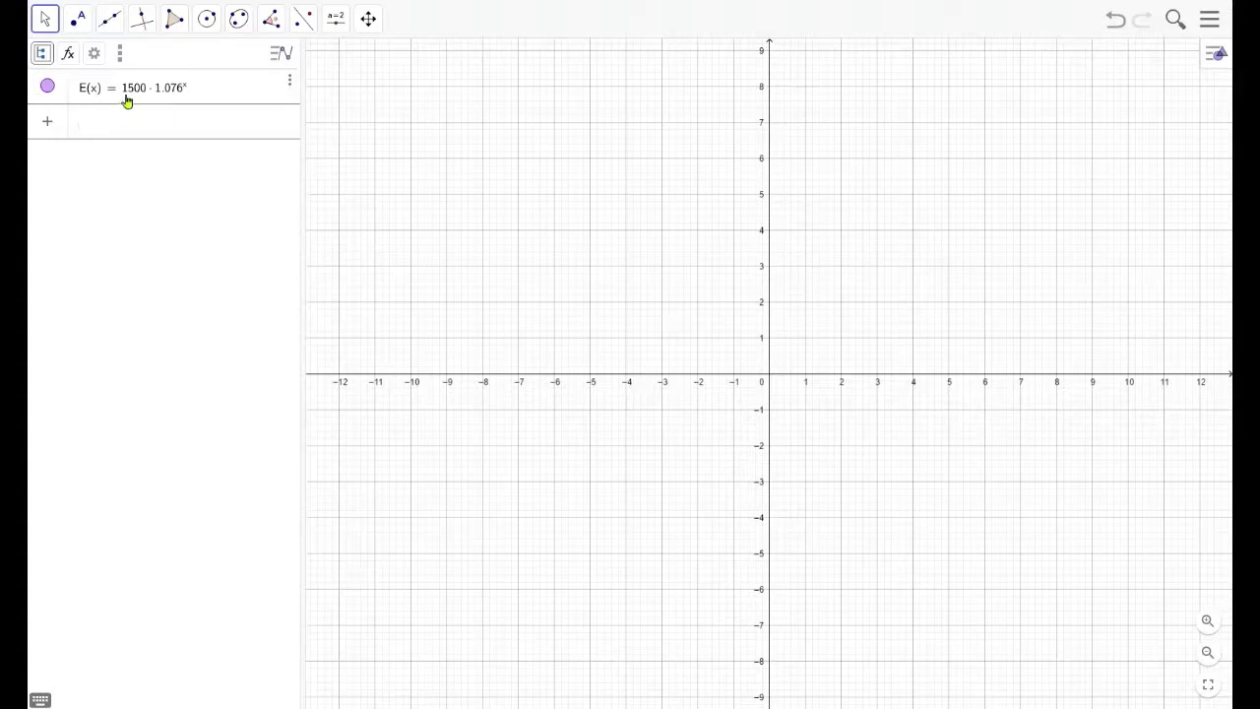
Reposition the origin toward the graph's lower-left corner and compress the vertical axis scale to bring the curve of E(x) into range.
{"action": "left_click_drag", "start_coordinate": [760, 315], "coordinate": [532, 516]}
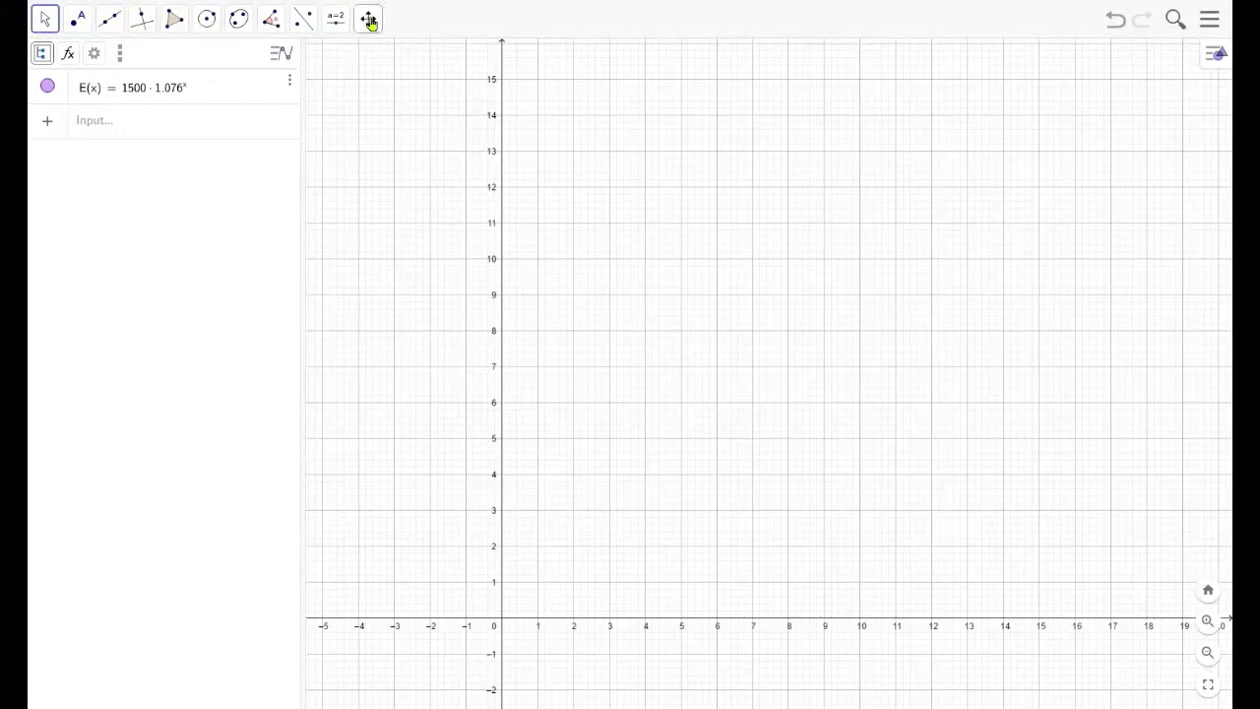
{"action": "left_click", "coordinate": [369, 16]}
{"action": "left_click", "coordinate": [397, 59]}
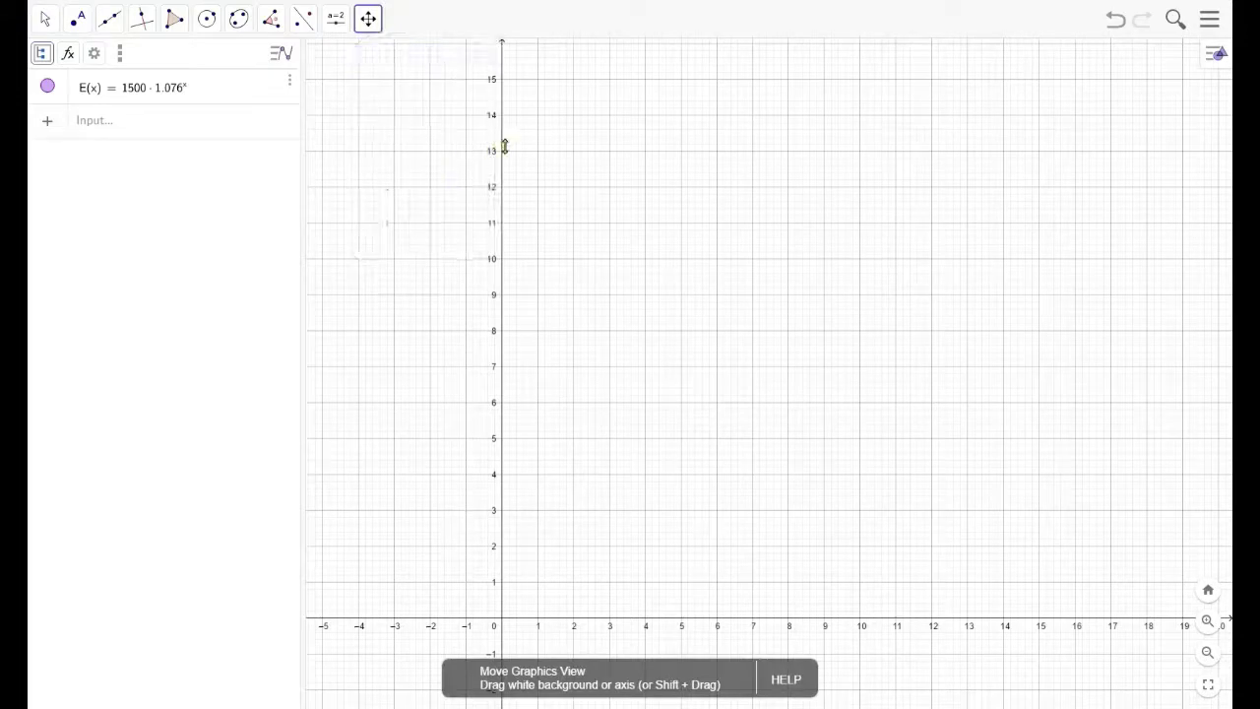
{"action": "left_click_drag", "start_coordinate": [503, 248], "coordinate": [488, 590]}
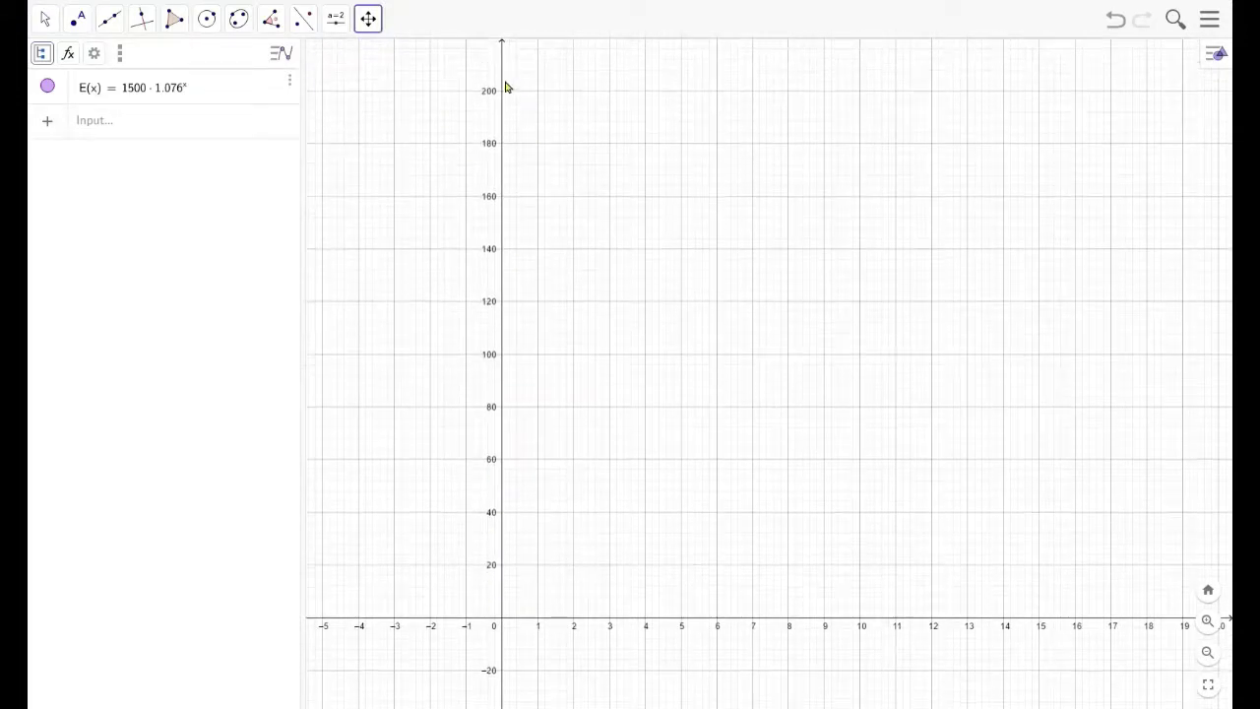
{"action": "left_click_drag", "start_coordinate": [503, 69], "coordinate": [512, 605]}
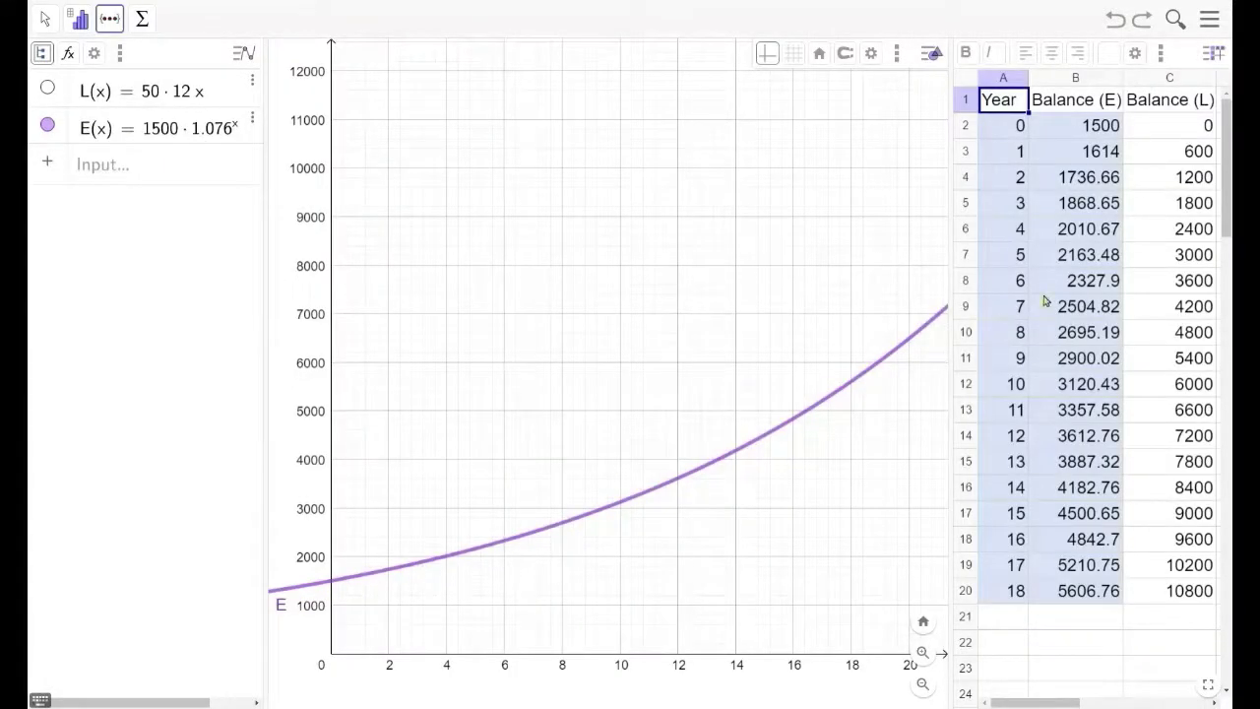
Create a list of dependent points from the Year and Balance (E) values in A2:B20, mapped X → Y.
{"action": "left_click", "coordinate": [1004, 128]}
{"action": "left_click_drag", "start_coordinate": [1014, 125], "coordinate": [1081, 591]}
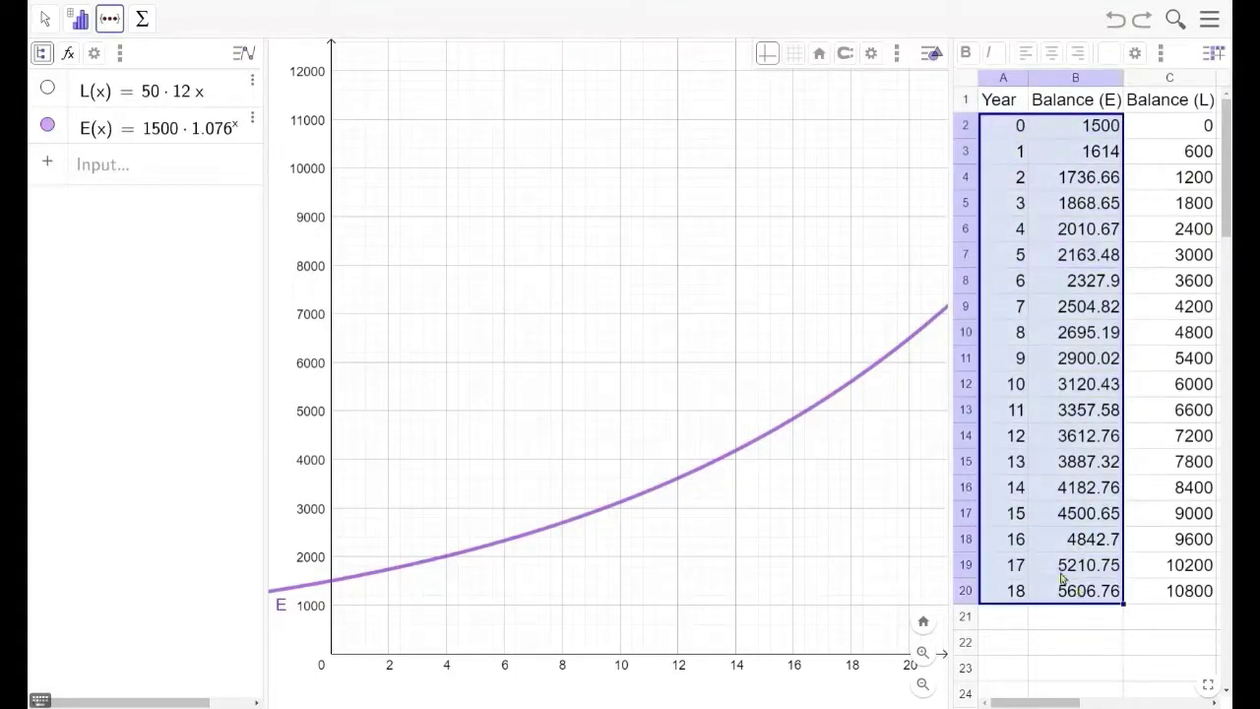
{"action": "left_click", "coordinate": [118, 20]}
{"action": "left_click", "coordinate": [133, 94]}
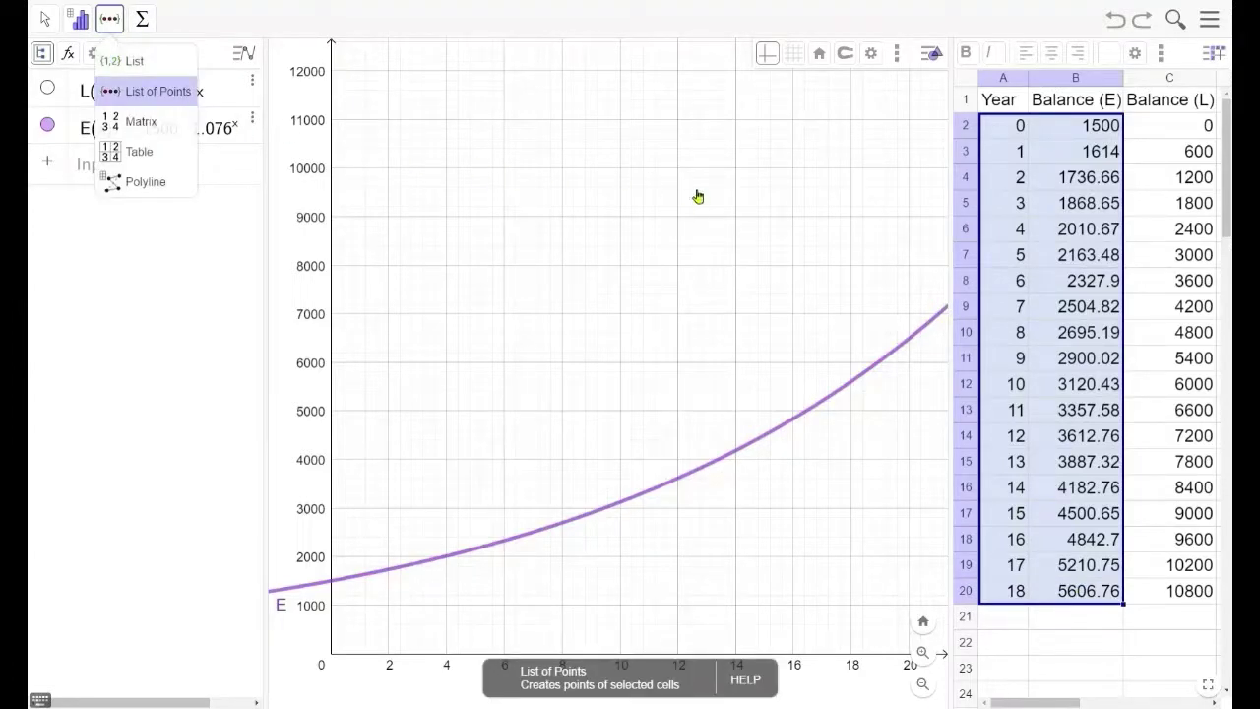
{"action": "left_click", "coordinate": [1015, 137]}
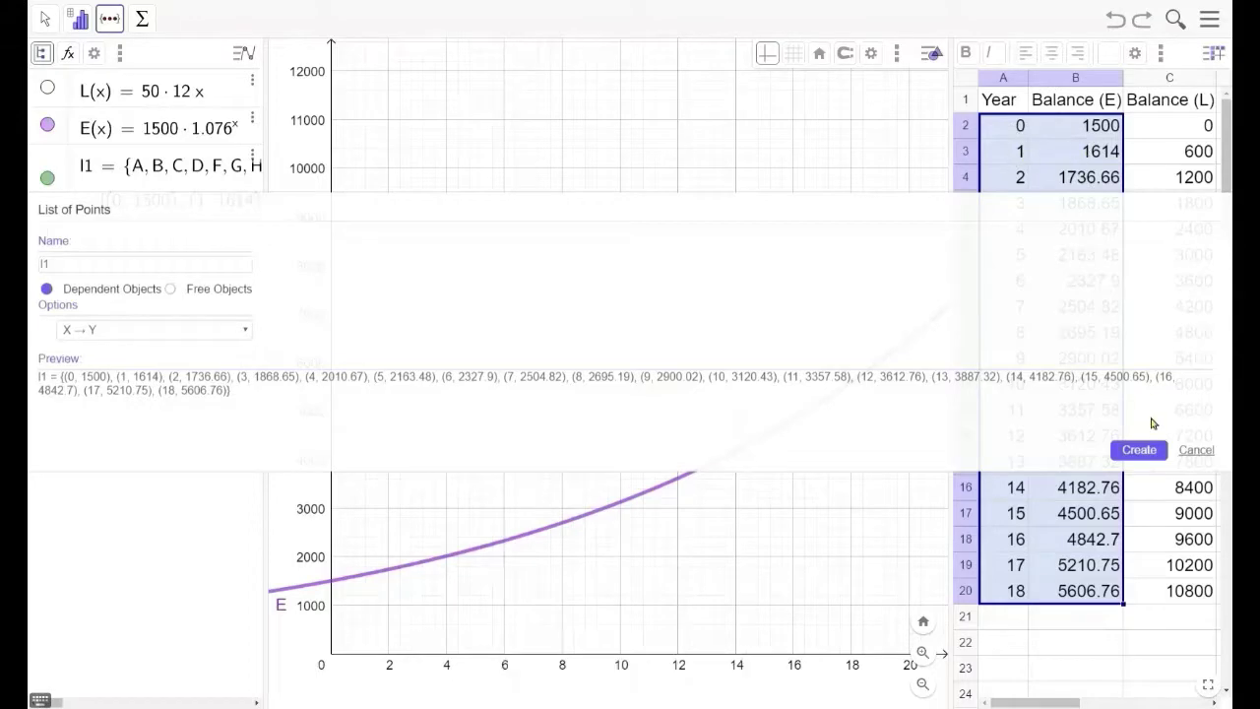
{"action": "left_click", "coordinate": [1141, 455]}
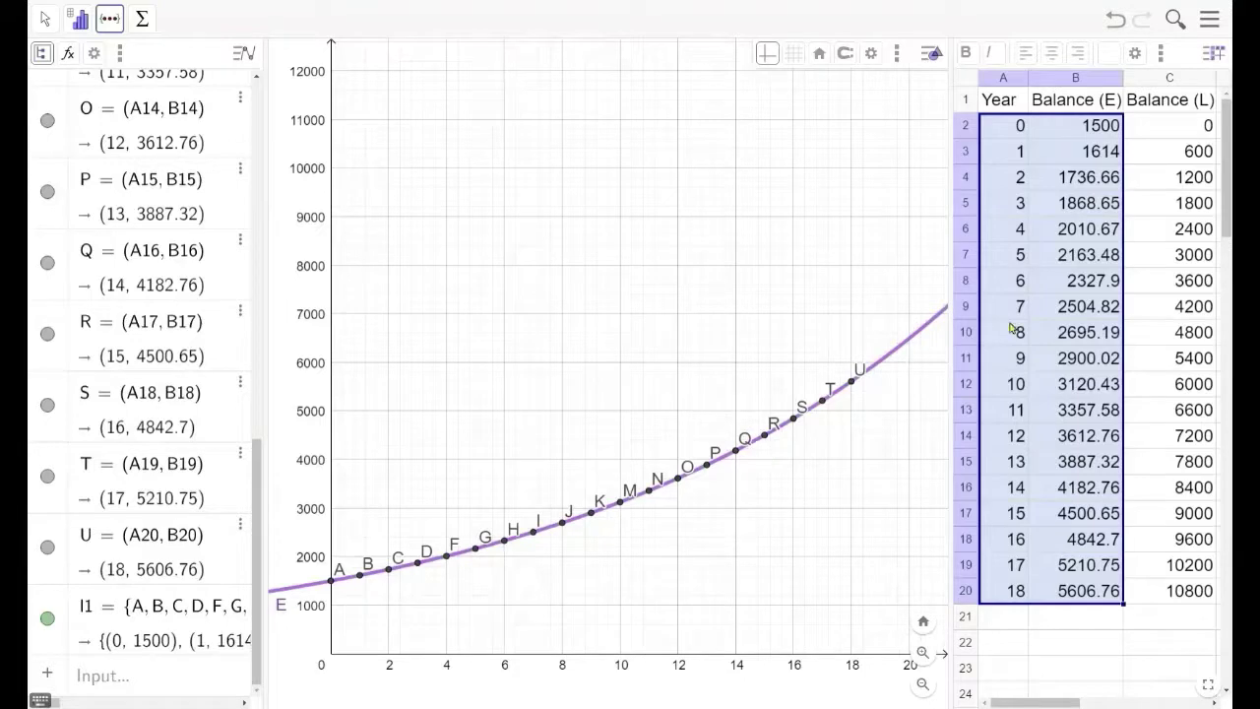
Create a list of points from the Year values in A2:A20 and Balance (L) values in C2:C20, and show the graph of L(x).
{"action": "left_click", "coordinate": [1014, 205]}
{"action": "left_click_drag", "start_coordinate": [1018, 127], "coordinate": [1020, 595]}
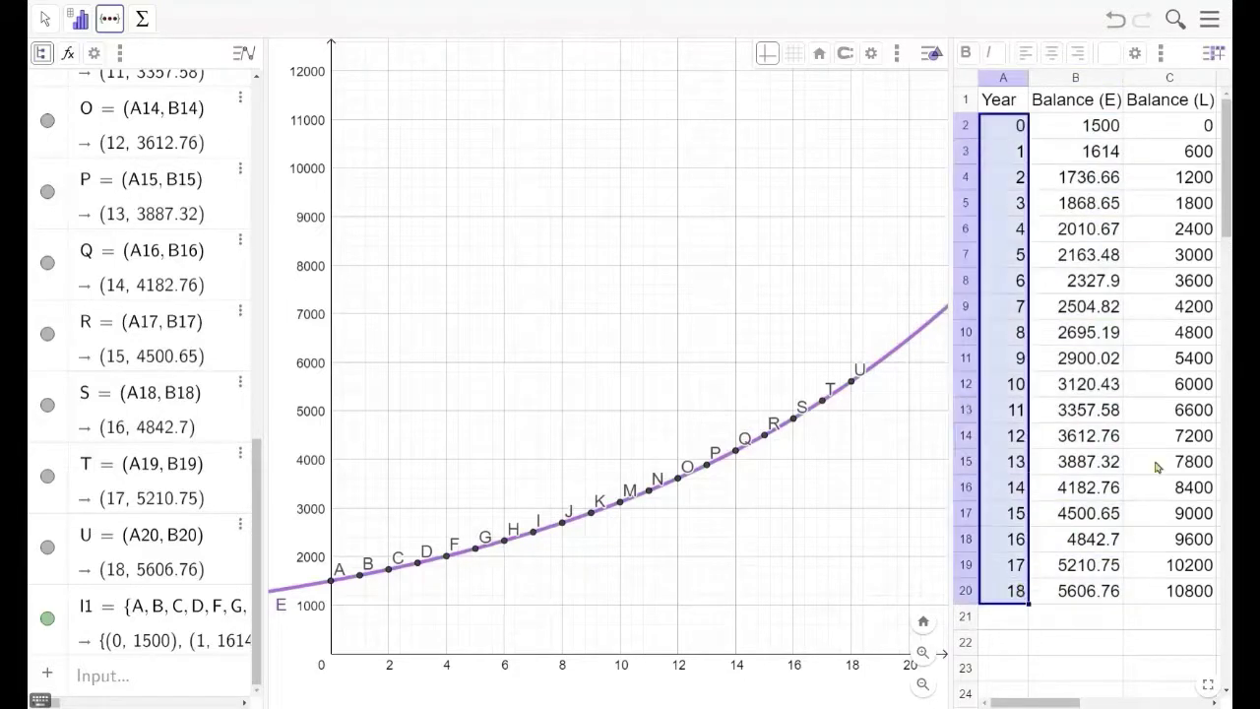
{"action": "left_click_drag", "start_coordinate": [1185, 123], "coordinate": [1178, 594]}
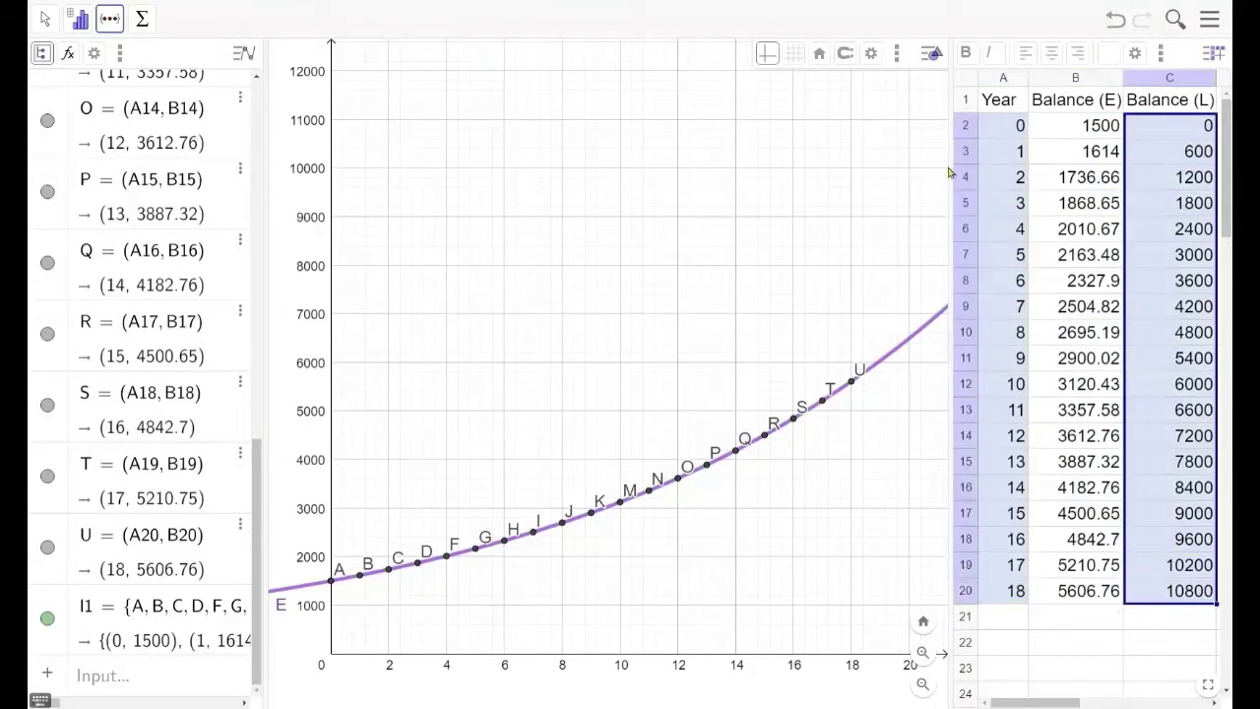
{"action": "left_click", "coordinate": [110, 20]}
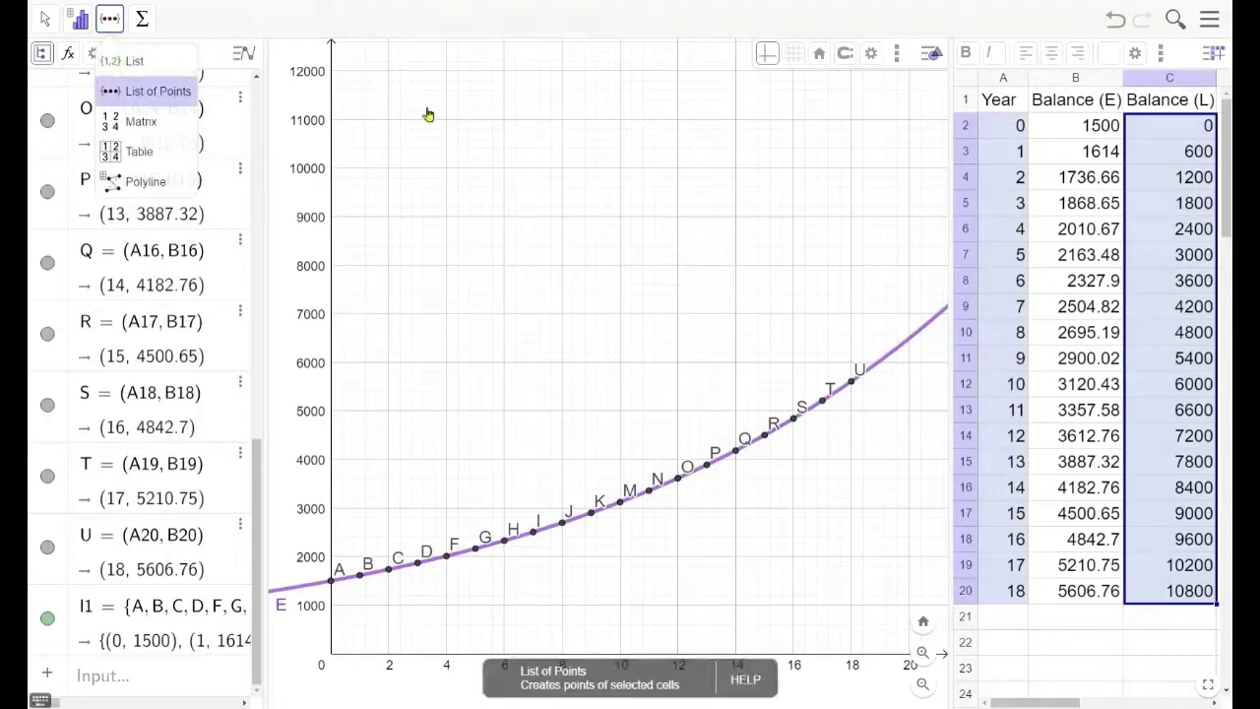
{"action": "left_click", "coordinate": [1137, 451]}
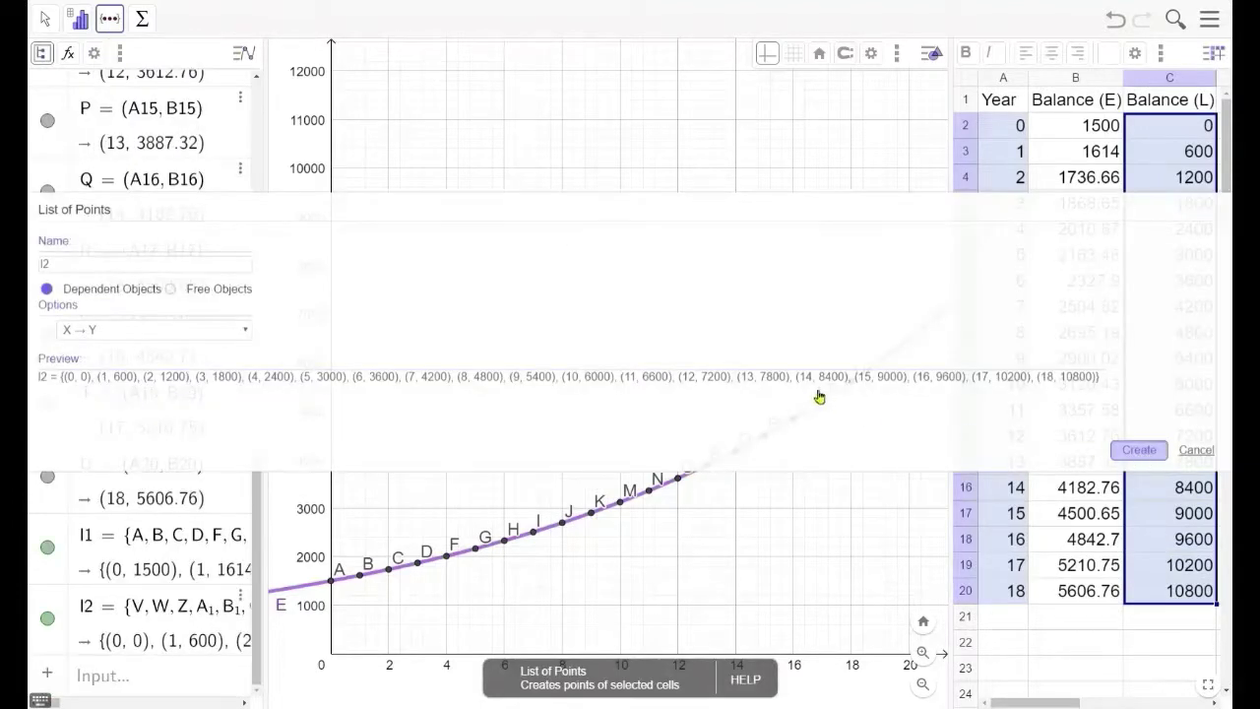
{"action": "left_click_drag", "start_coordinate": [260, 589], "coordinate": [59, 99]}
{"action": "left_click", "coordinate": [51, 91]}
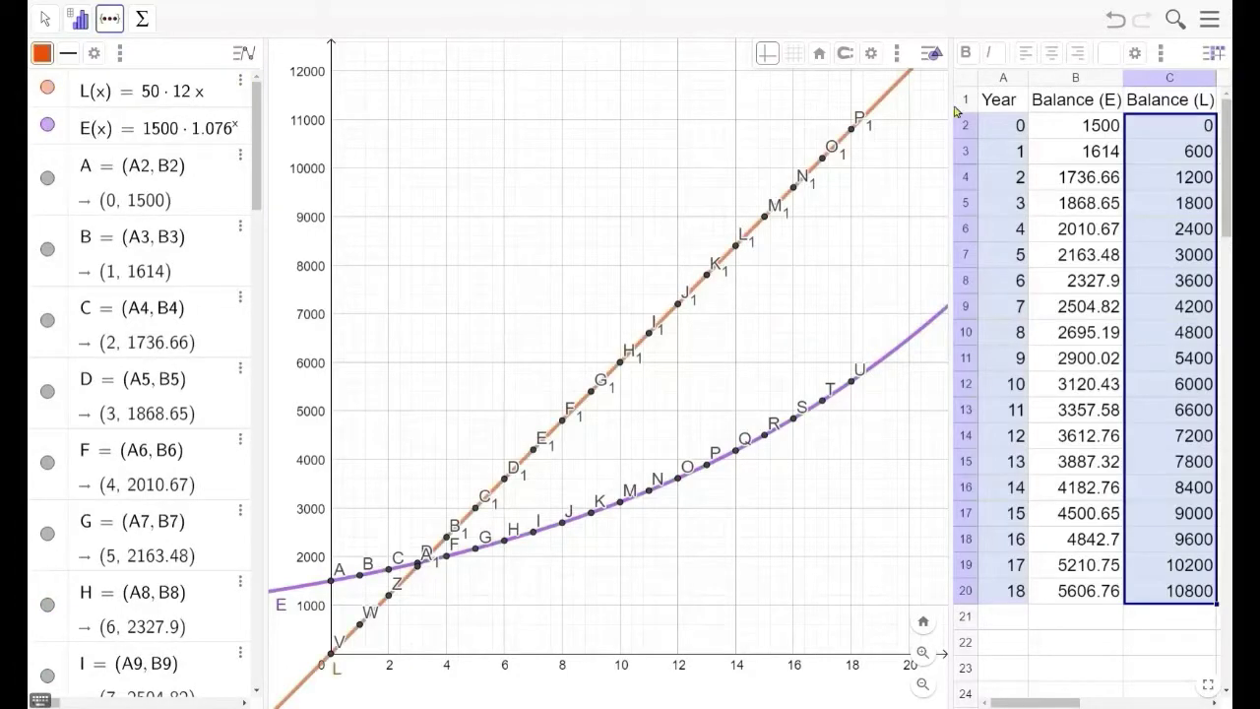